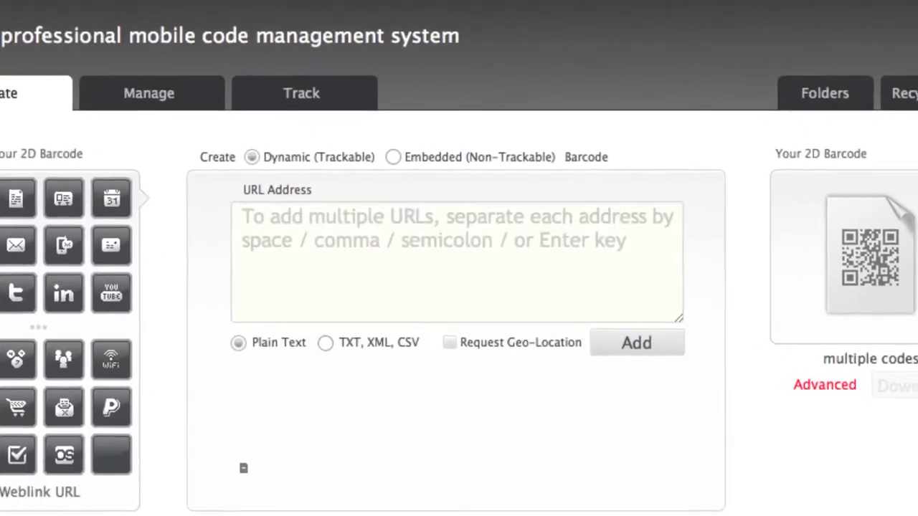
Step: Try the embedded barcode type and the TXT, XML, CSV source, returning to Dynamic (Trackable) and Plain Text
click(392, 159)
click(245, 157)
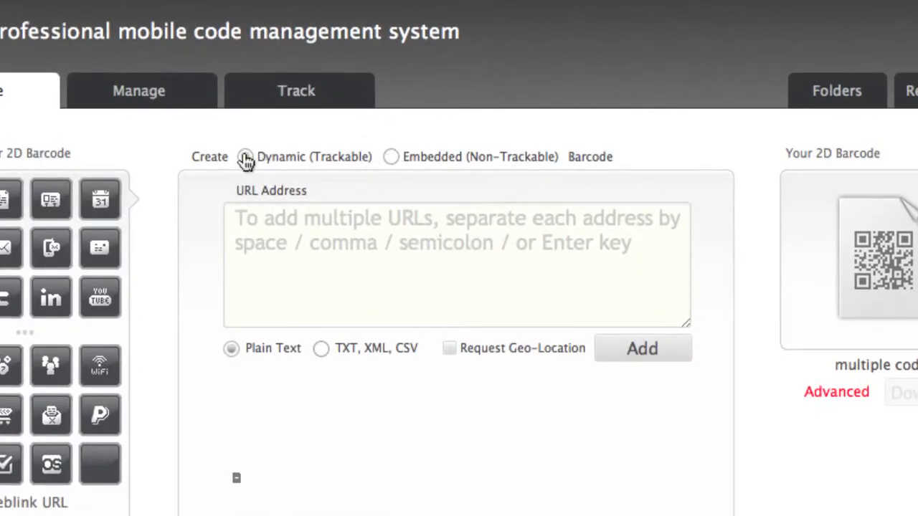
click(319, 352)
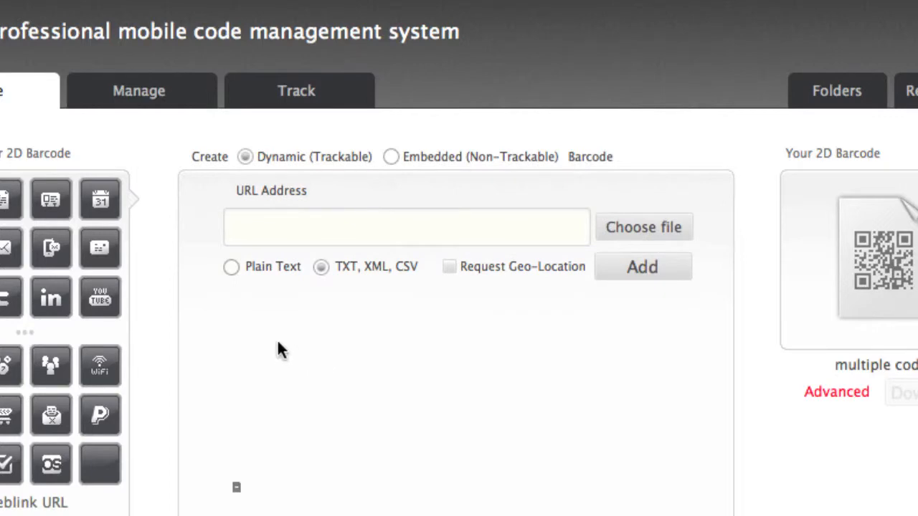
click(231, 267)
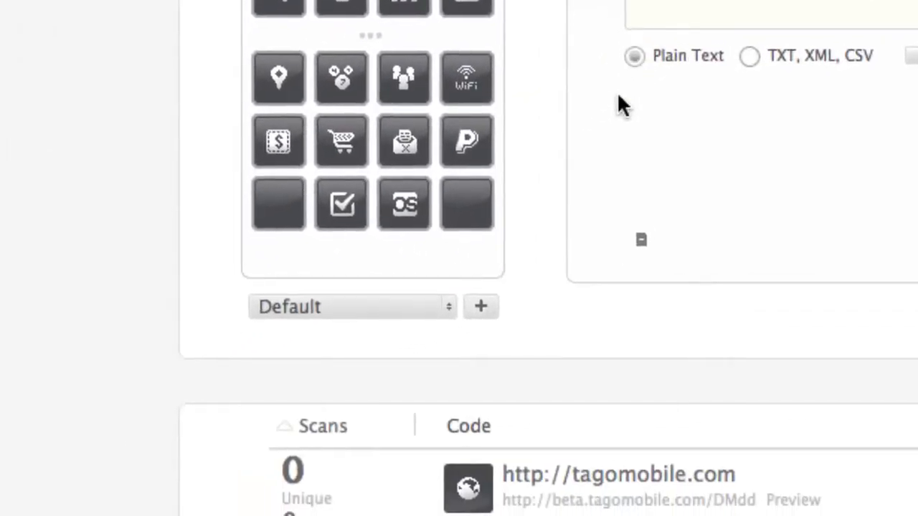
Step: Set the destination folder to New Folder and set up multiple-code creation for Weblink URL barcodes with Plain Text entry
click(451, 310)
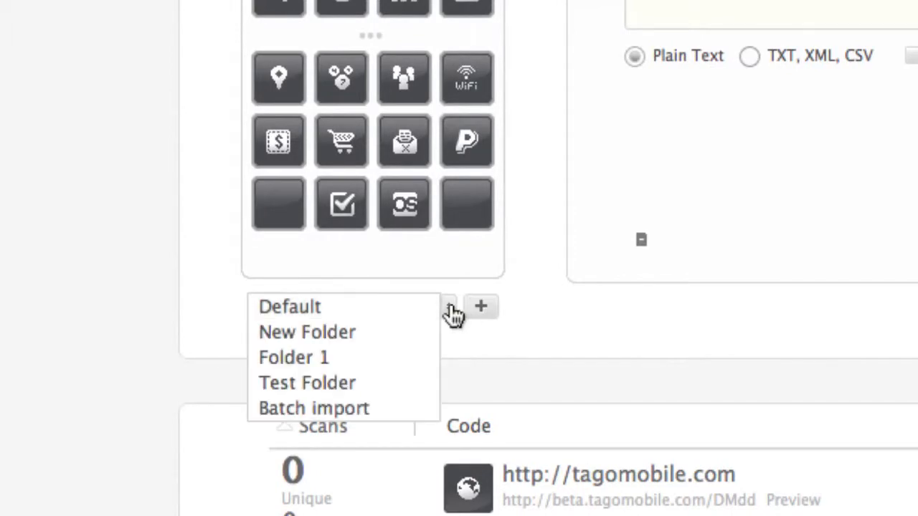
click(404, 340)
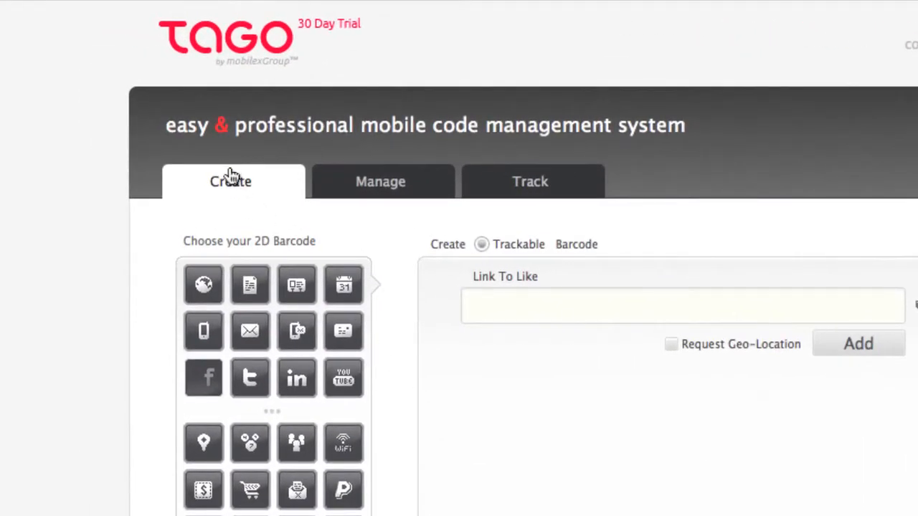
click(201, 282)
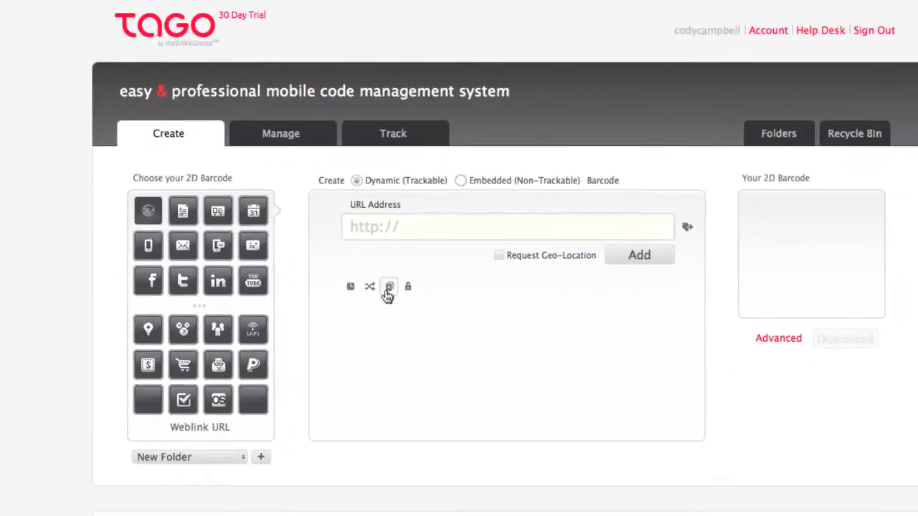
click(524, 386)
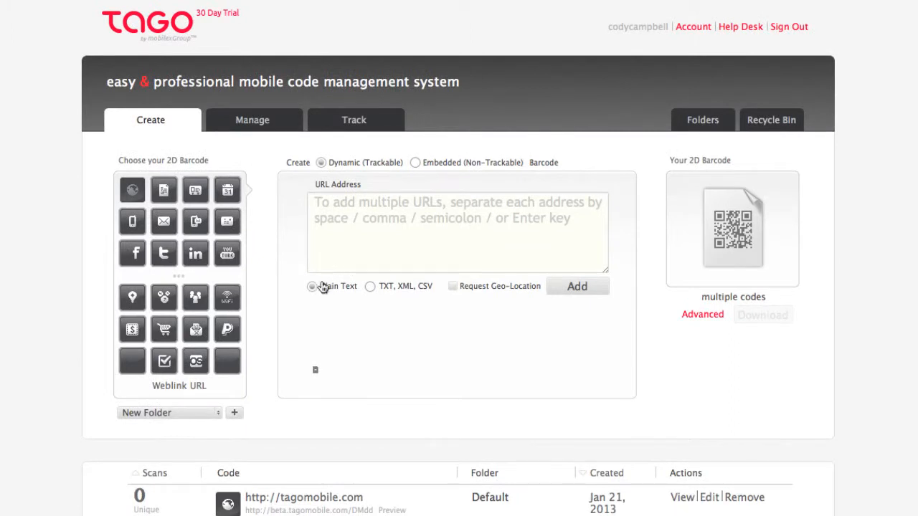
click(312, 287)
click(332, 209)
text(ht)
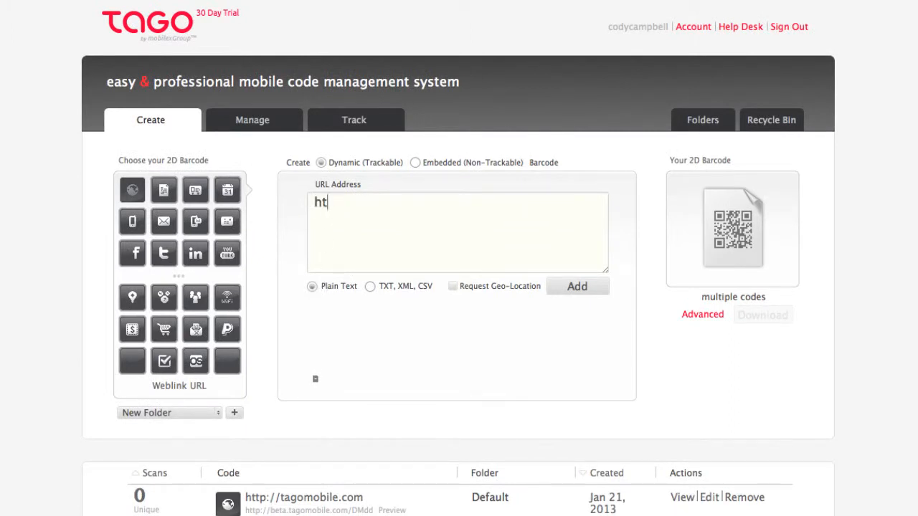
text(tp://tagomobile.com,)
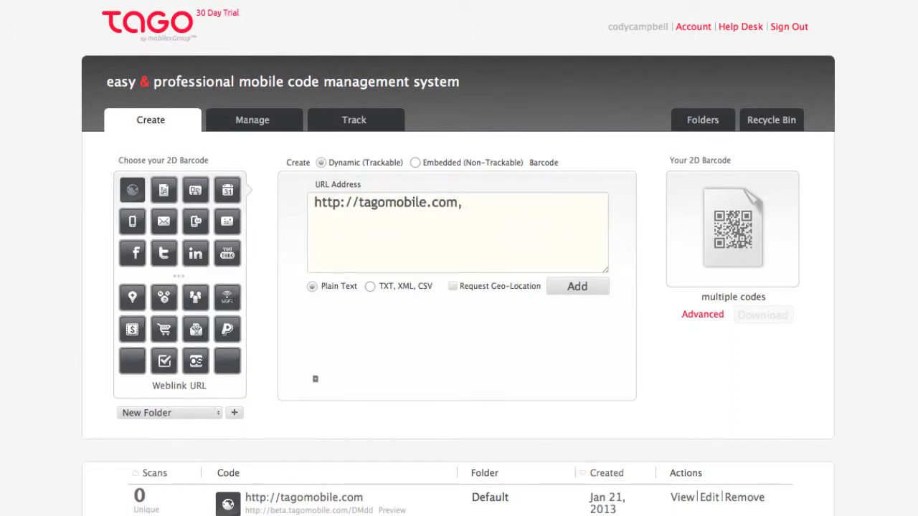
text( http://2ndurl.com,)
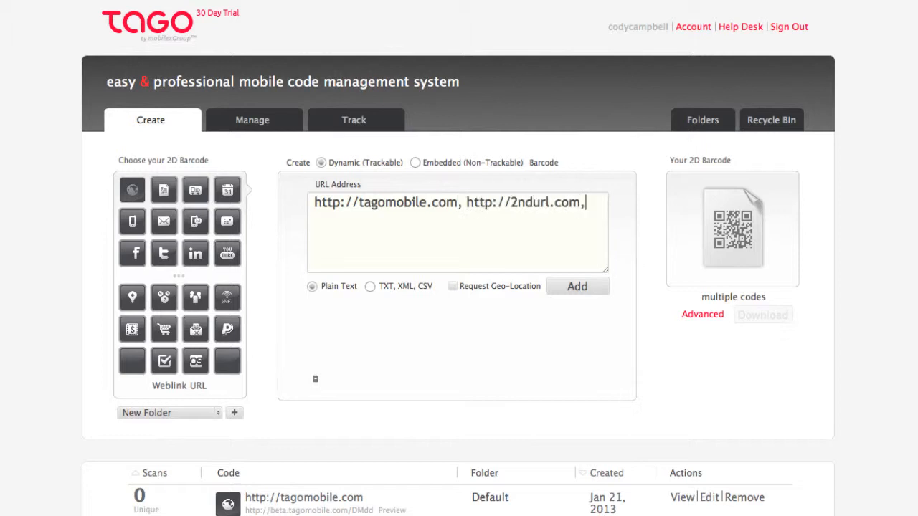
text( http://3rdurl.com)
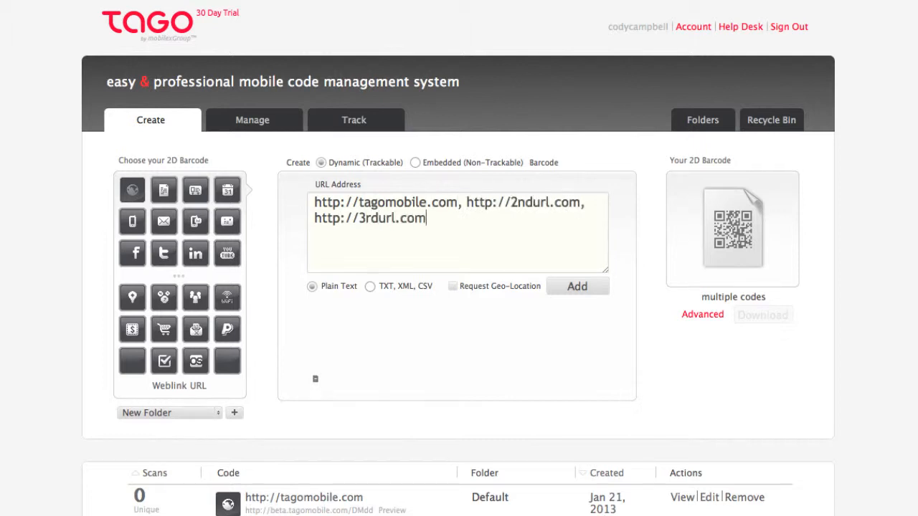
click(577, 286)
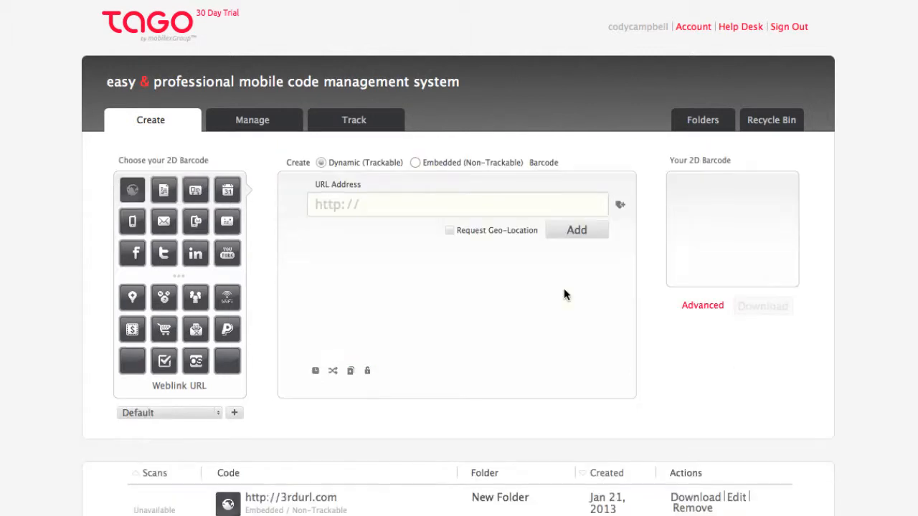
click(260, 122)
click(132, 271)
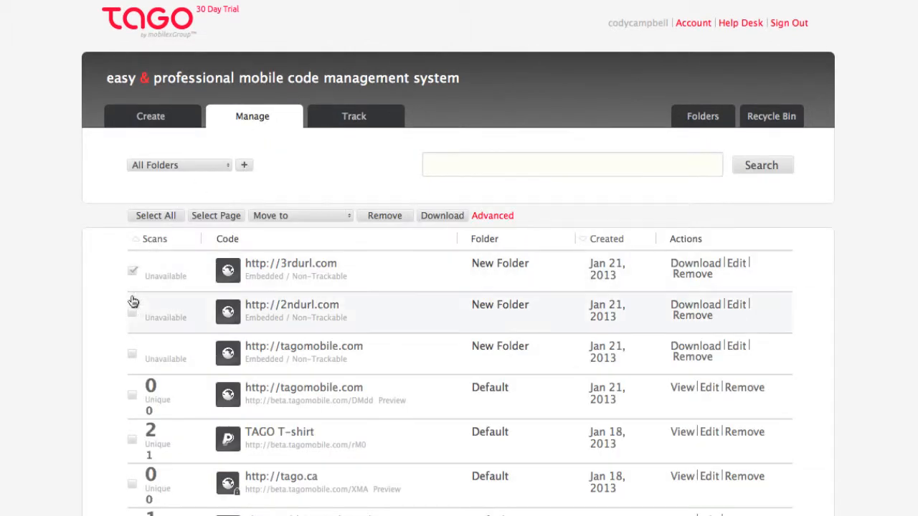
click(132, 313)
click(132, 354)
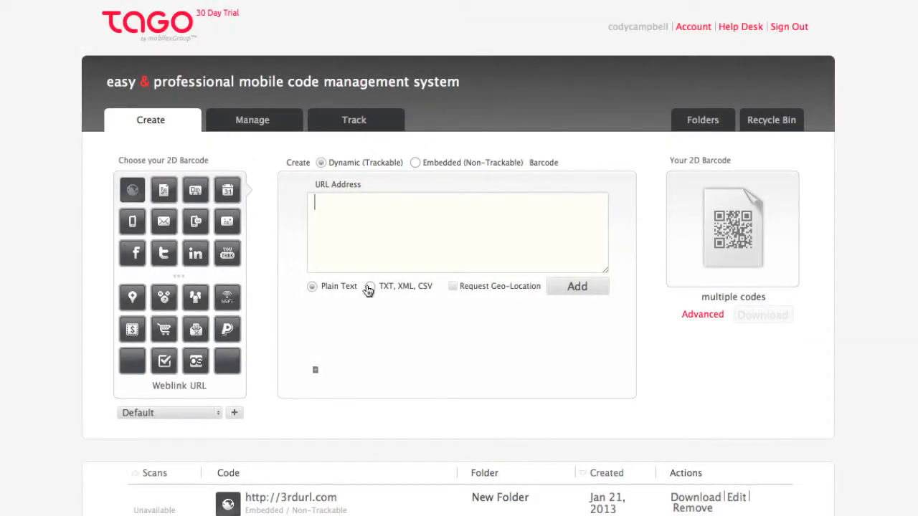
Step: Create multiple URL barcodes by importing the file Batch Import.csv from the Desktop as the TXT, XML, CSV source
click(369, 287)
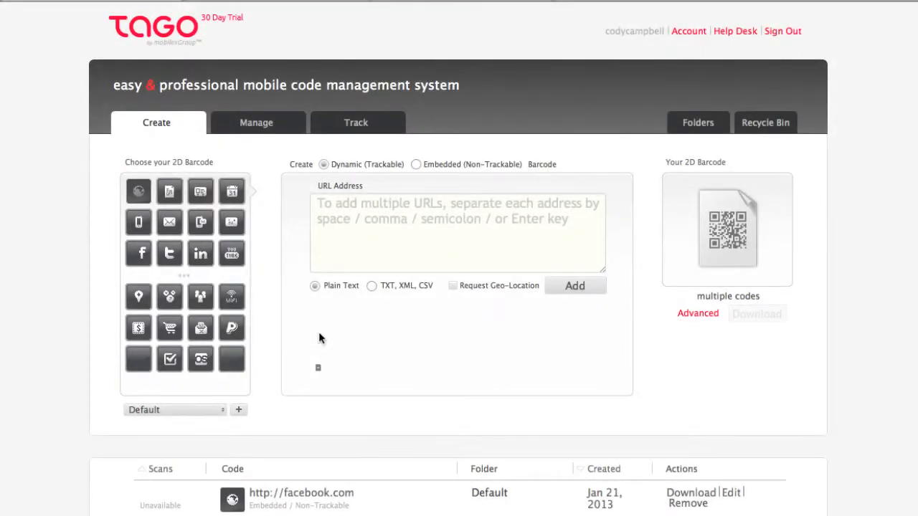
click(371, 287)
click(556, 212)
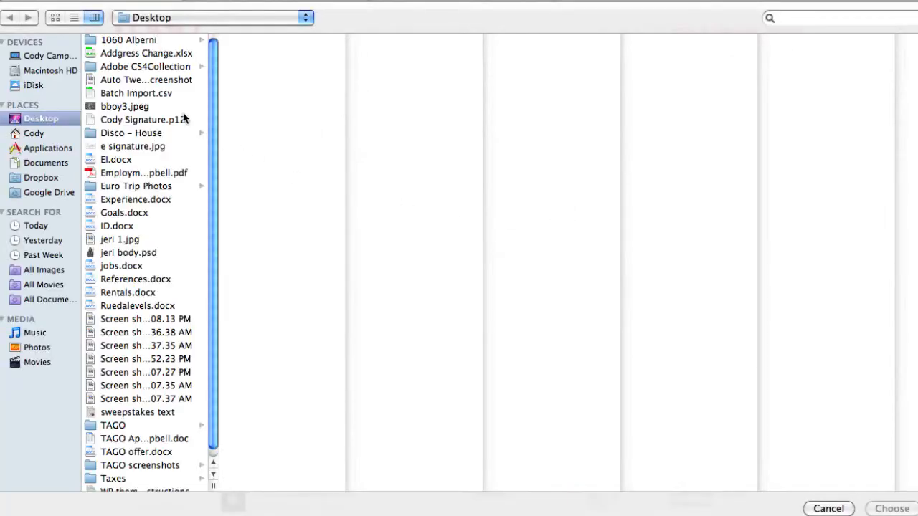
click(118, 93)
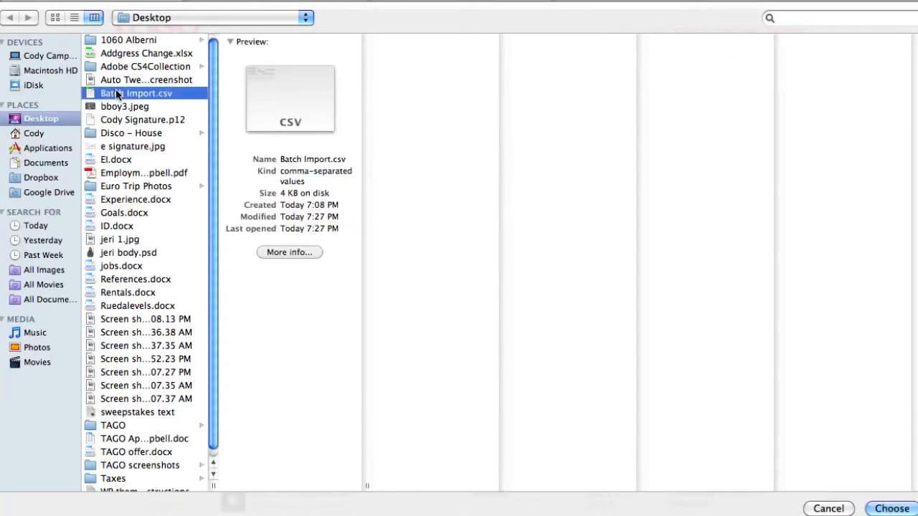
click(888, 507)
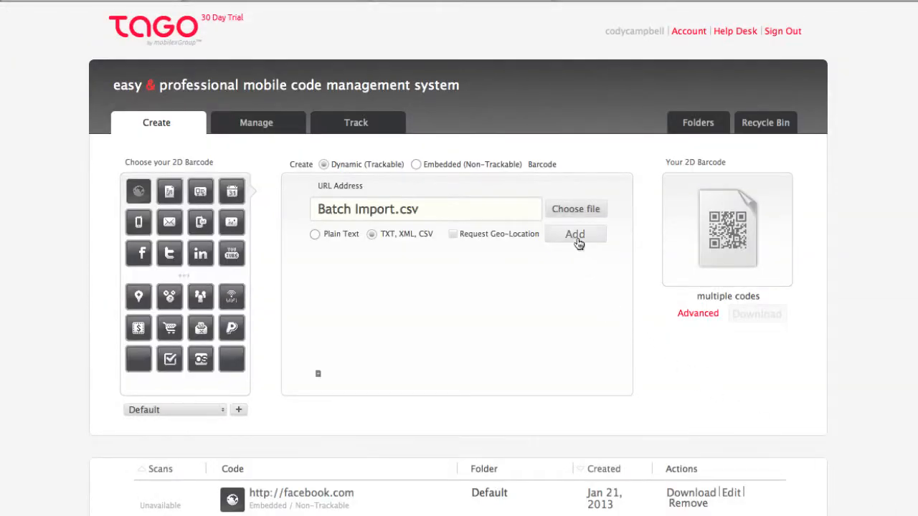
click(578, 239)
click(268, 123)
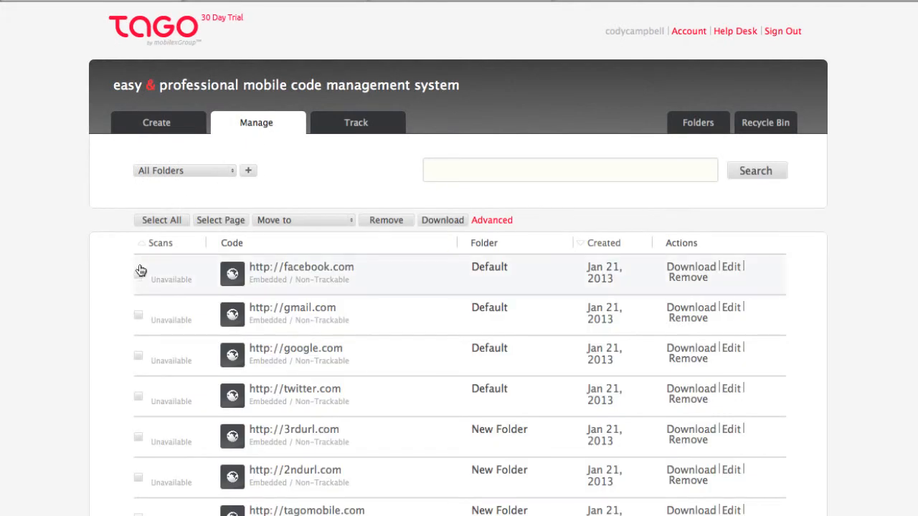
click(139, 274)
click(139, 315)
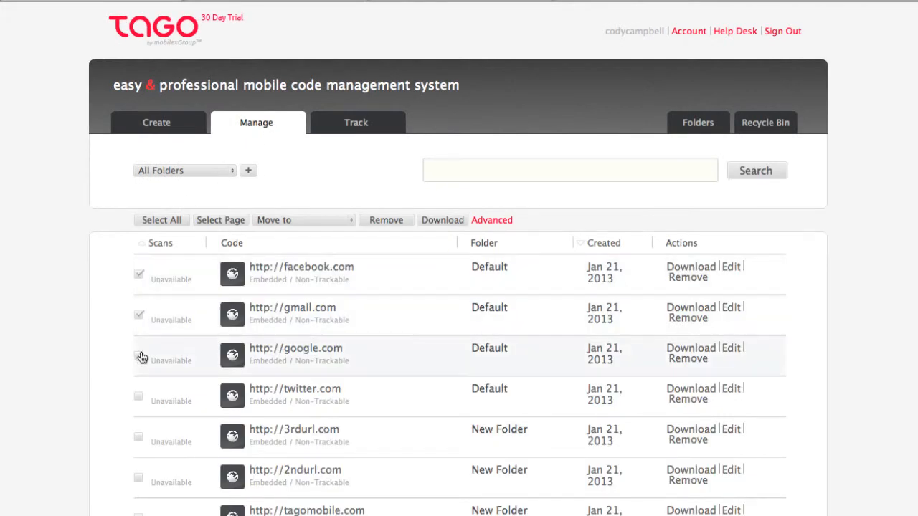
click(140, 355)
click(139, 397)
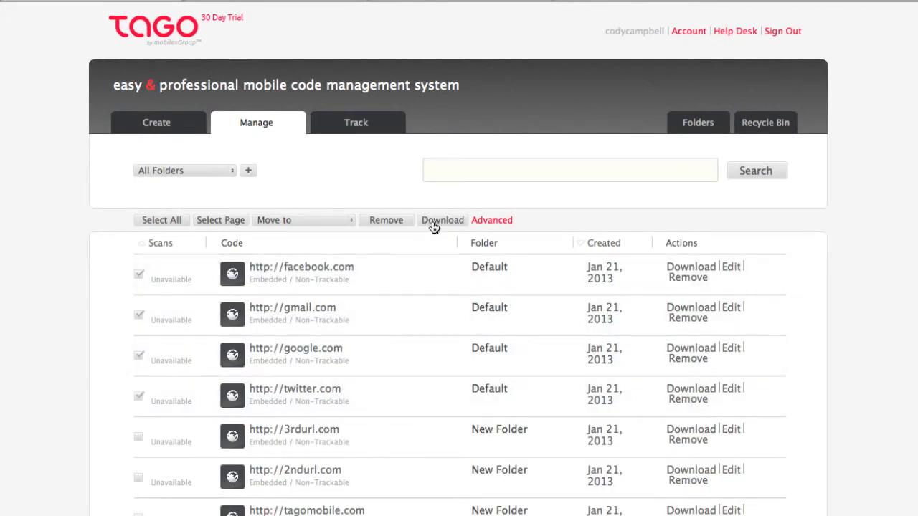